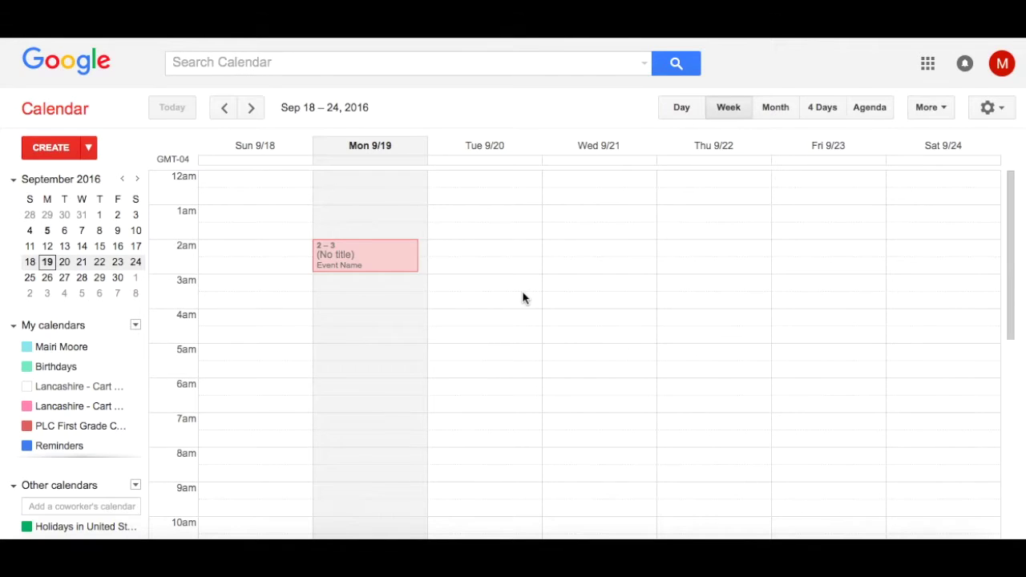
- Go back to Calendar and begin a new calendar named 'PLC first grade'
left_click(928, 66)
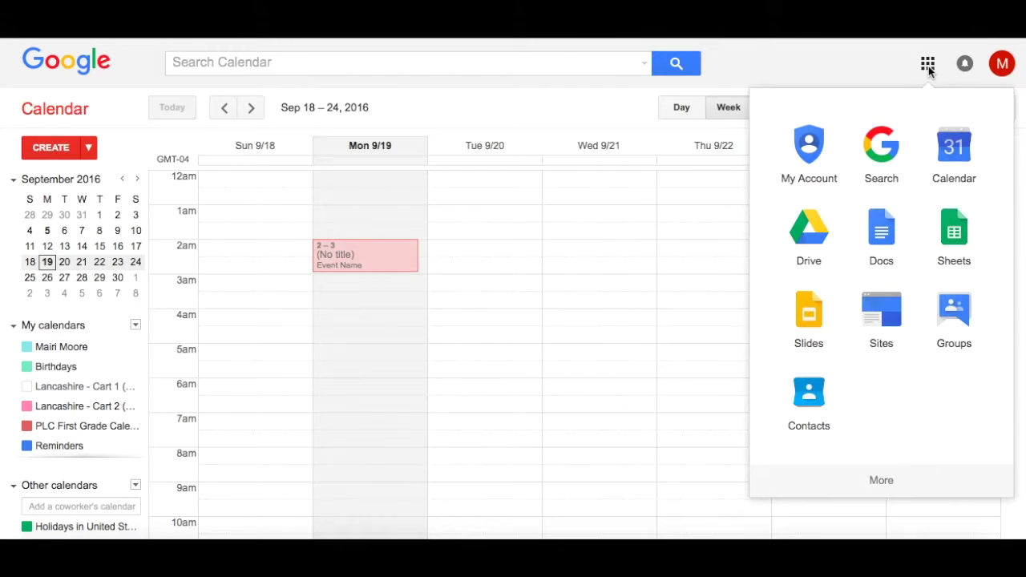
left_click(953, 140)
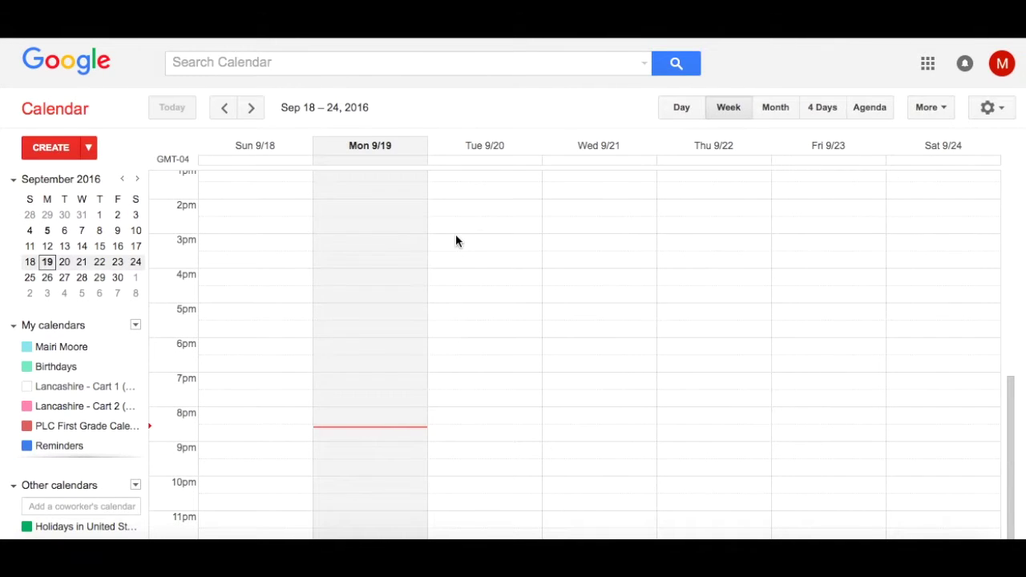
left_click(136, 327)
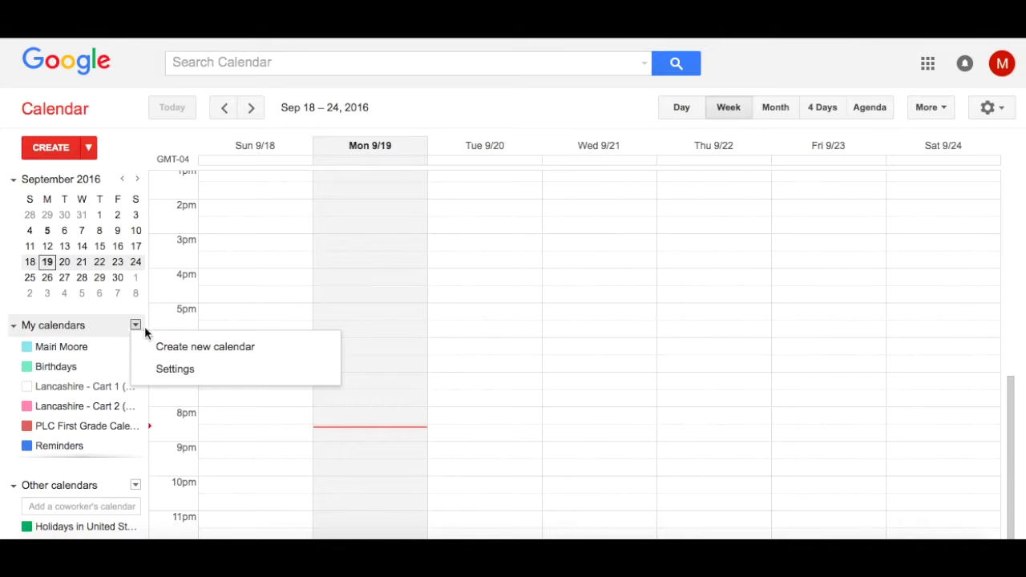
left_click(230, 359)
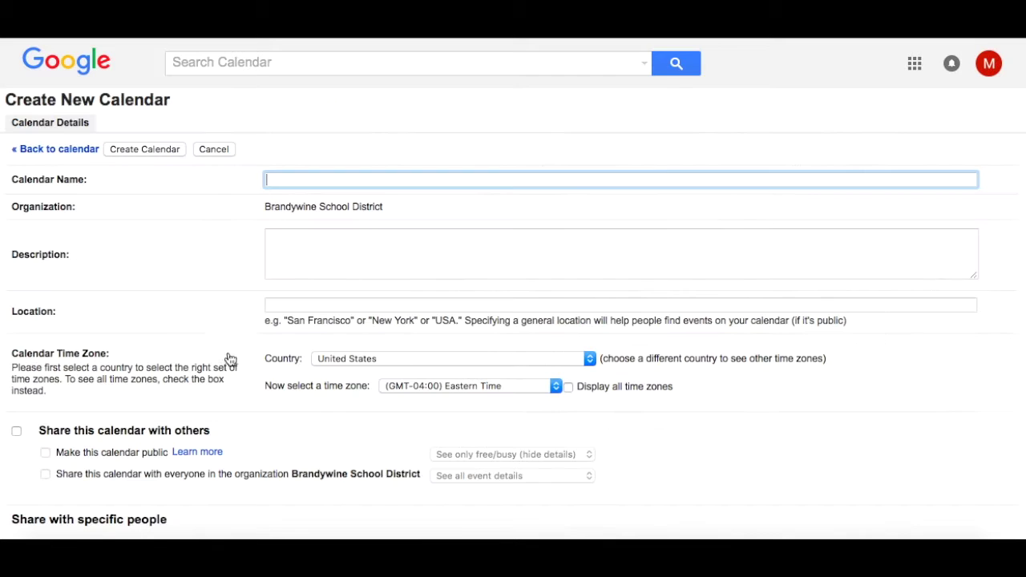
type("PLC first grade")
left_click(339, 258)
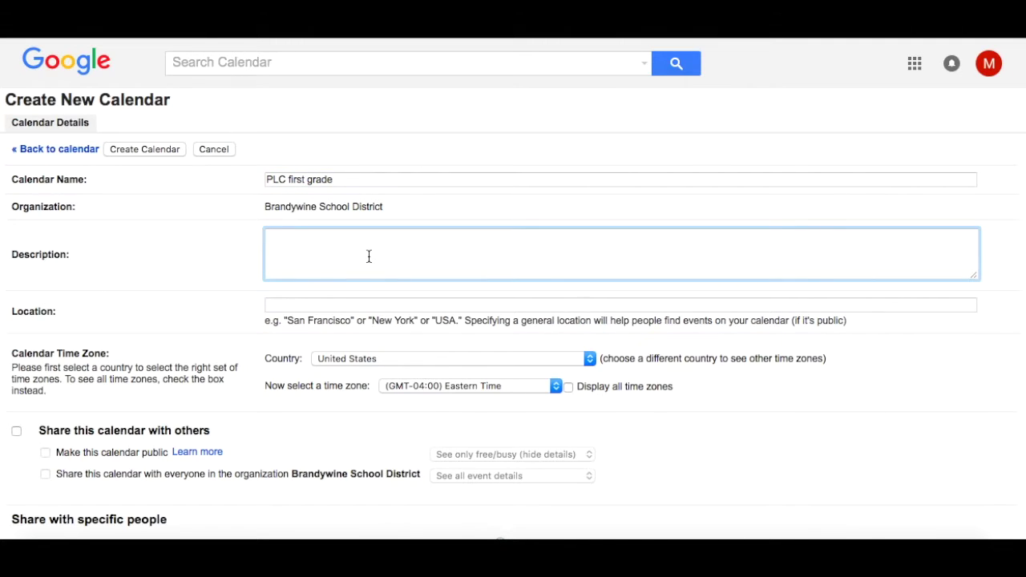
scroll(369, 256, "down", 3)
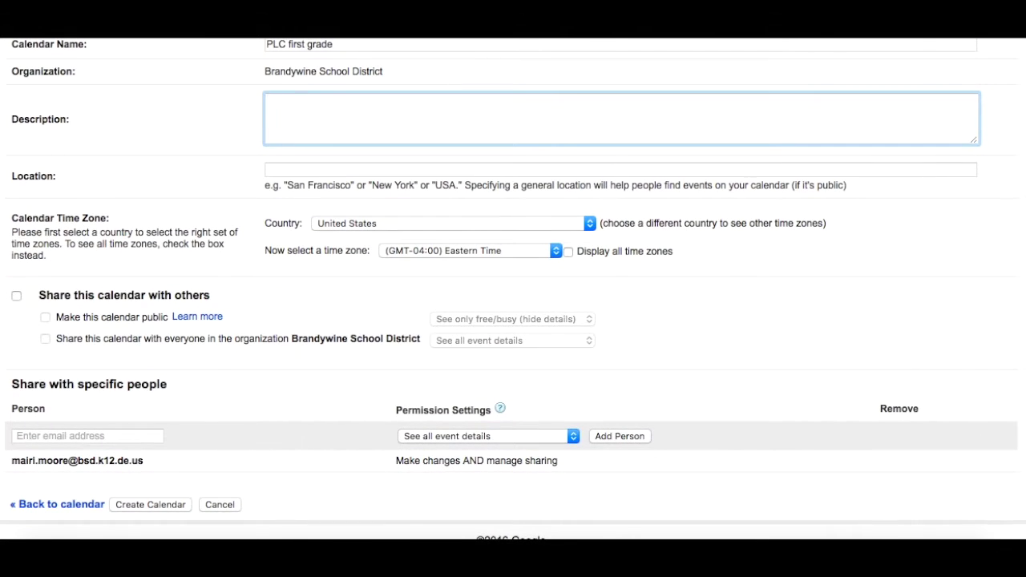
- Share the calendar with a colleague who can see all event details, leaving organization-wide sharing off
left_click(17, 297)
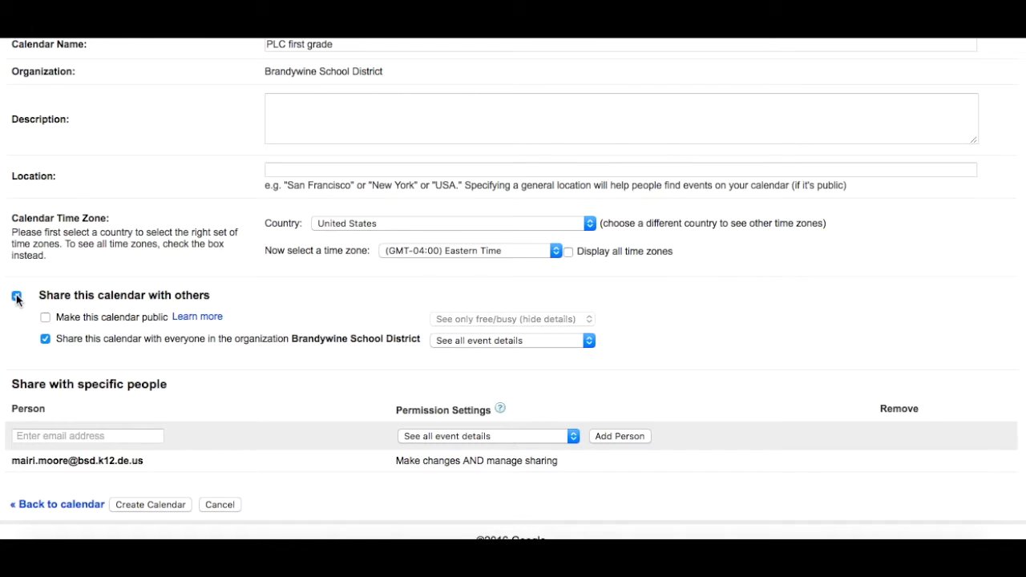
left_click(45, 338)
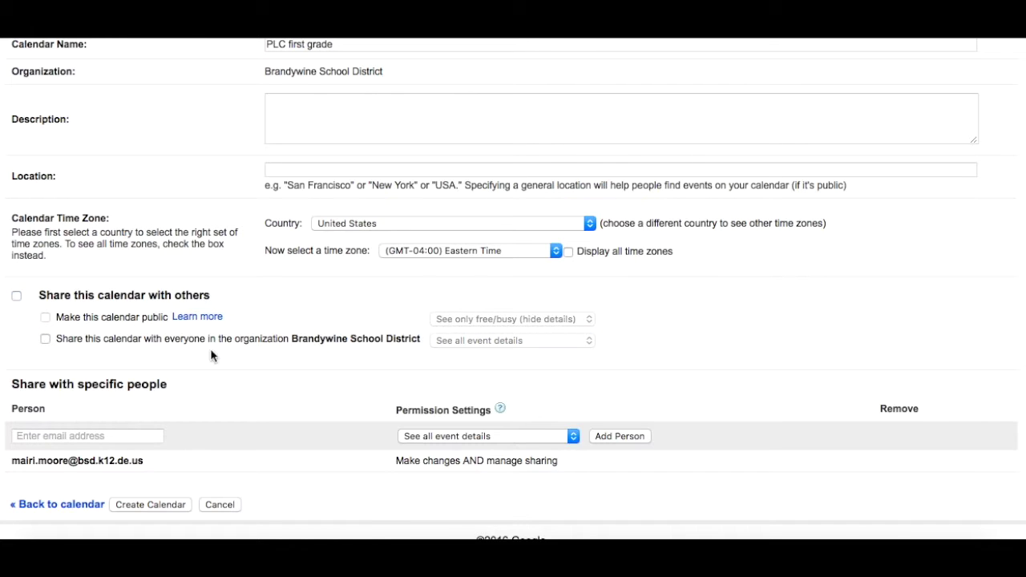
left_click(98, 437)
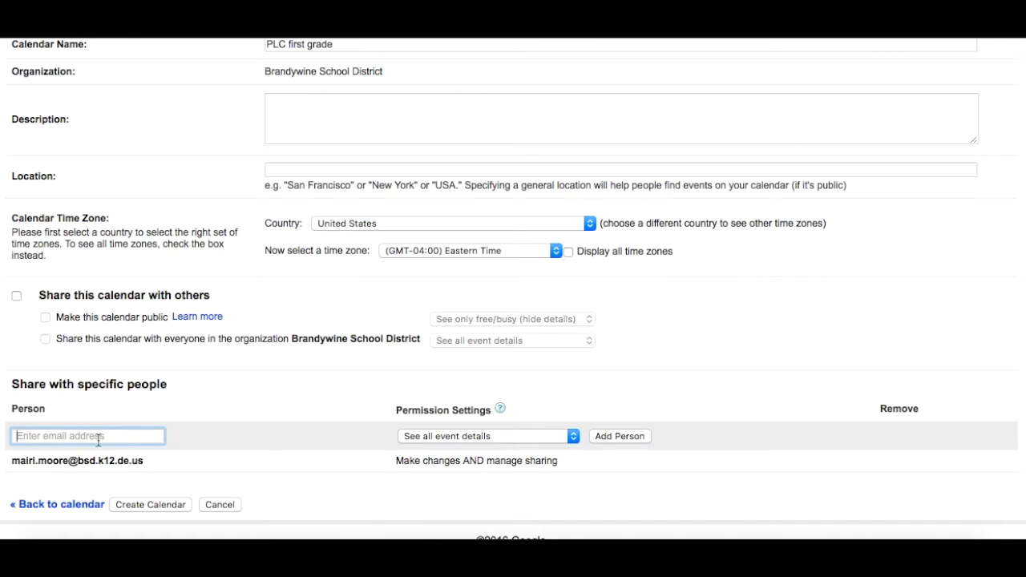
type("patricia")
key("Return")
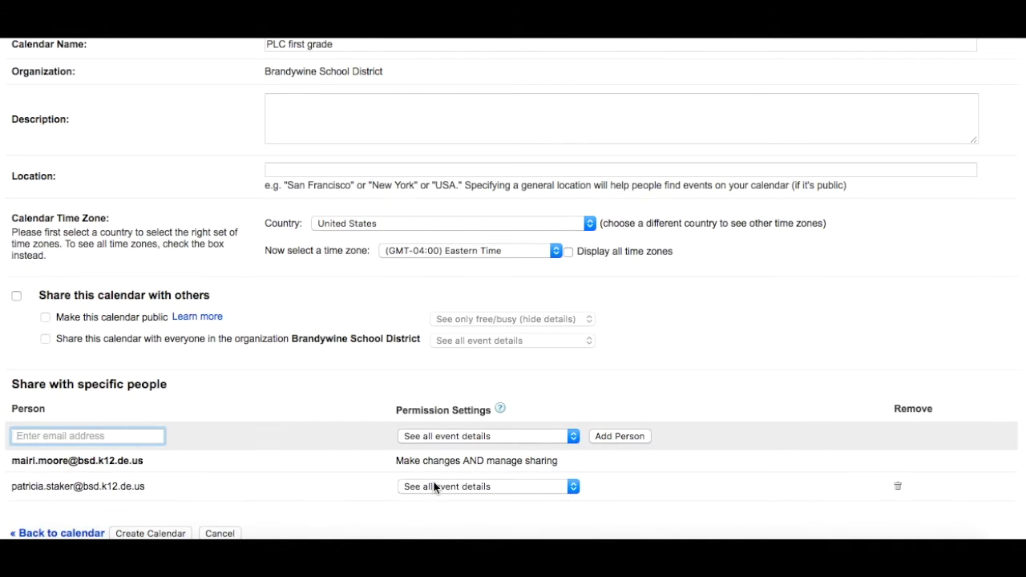
left_click(493, 486)
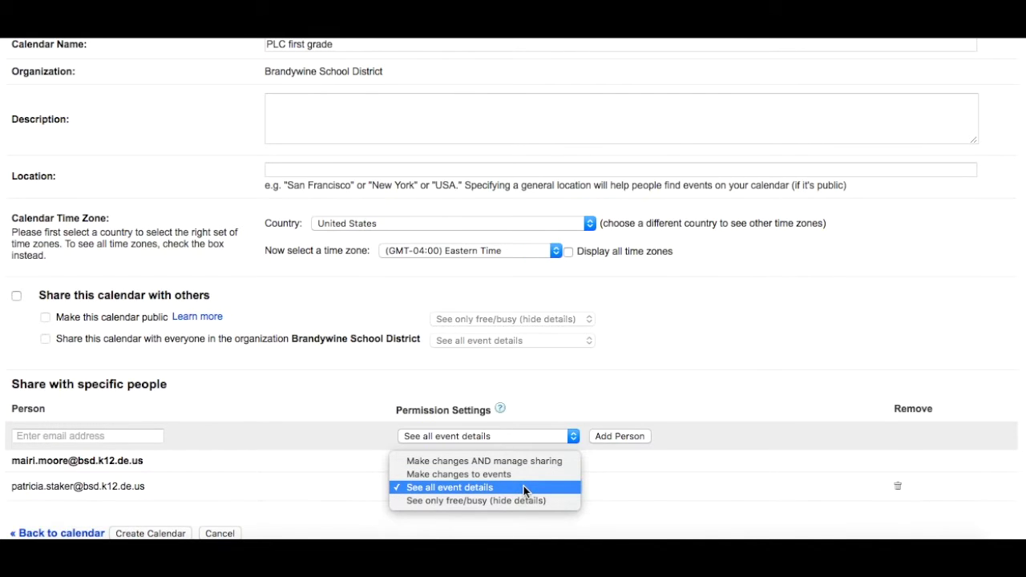
left_click(523, 487)
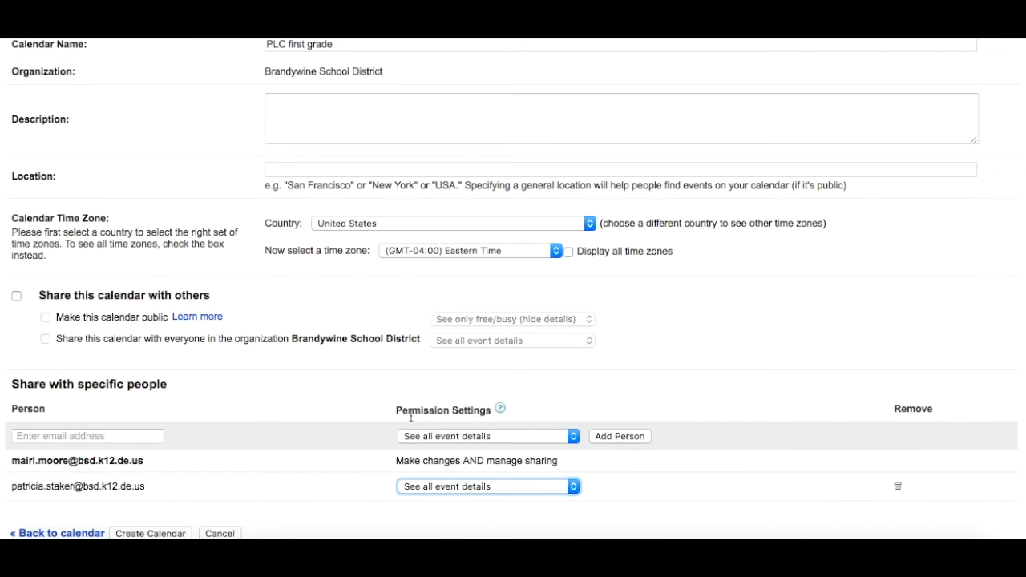
scroll(513, 480, "down", 1)
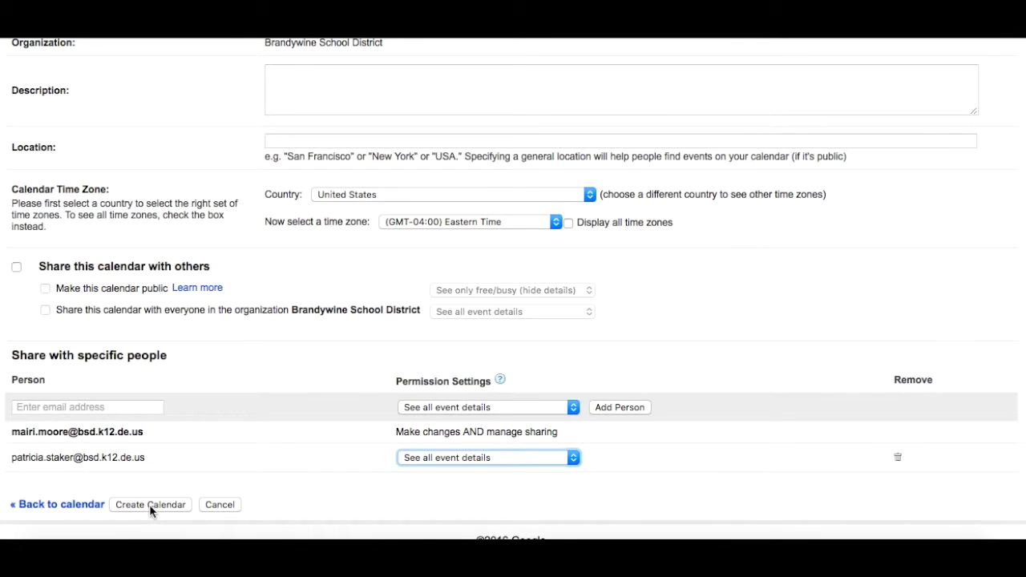
- Create the PLC first grade calendar and open its options in My calendars
left_click(149, 504)
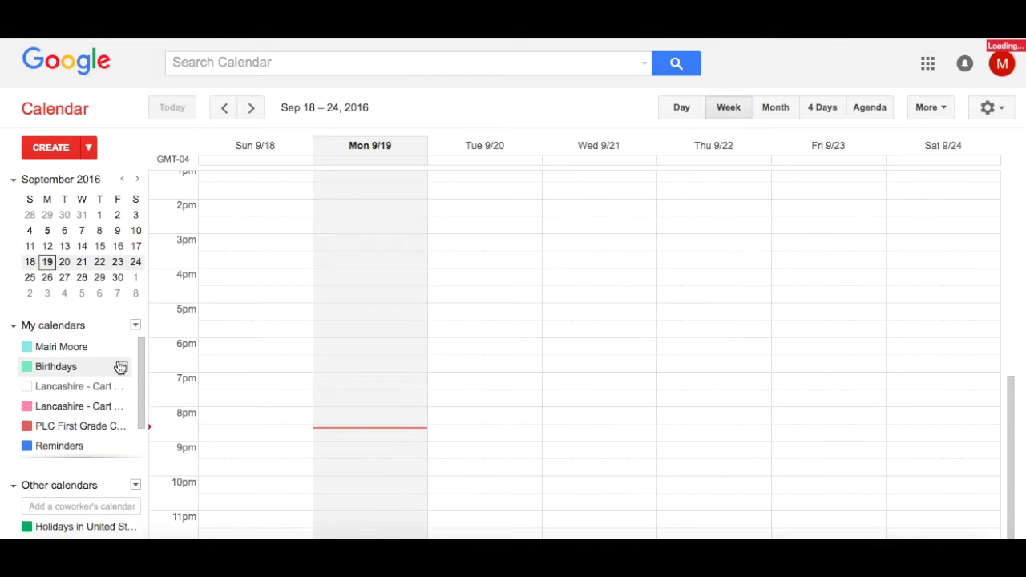
left_click(123, 426)
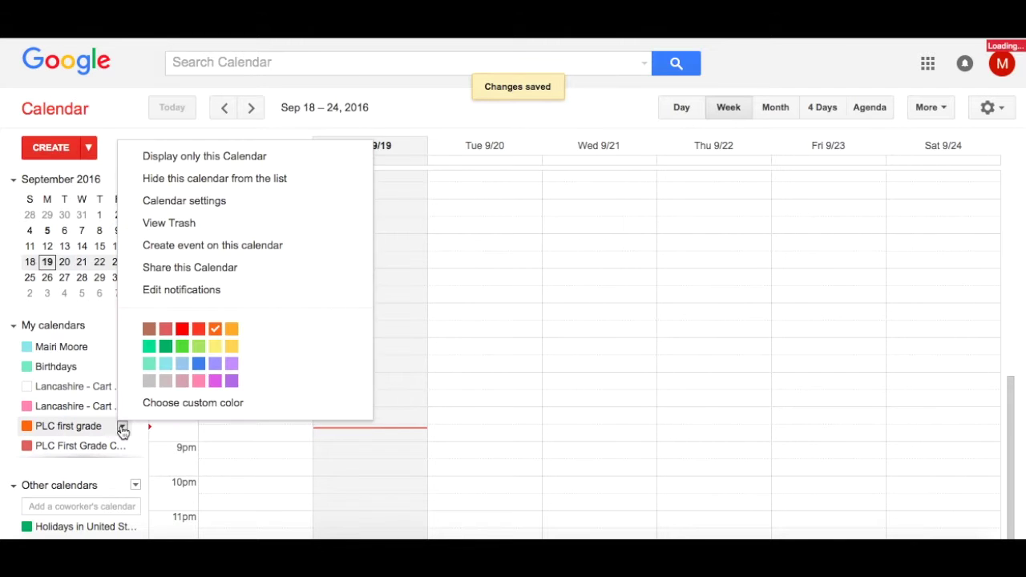
- In PLC first grade's settings, auto-accept invitations that do not conflict, and save
left_click(248, 210)
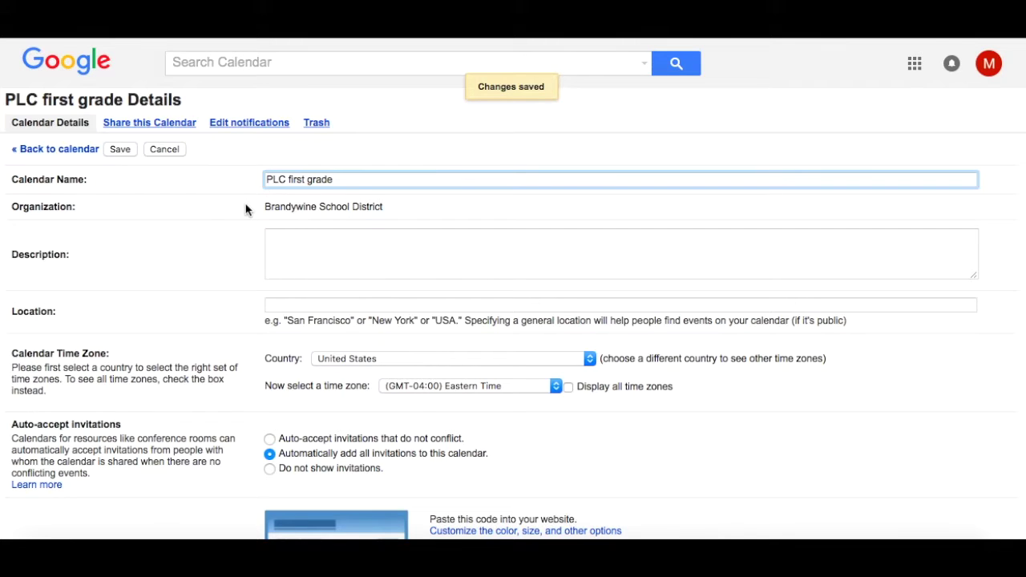
scroll(248, 210, "down", 3)
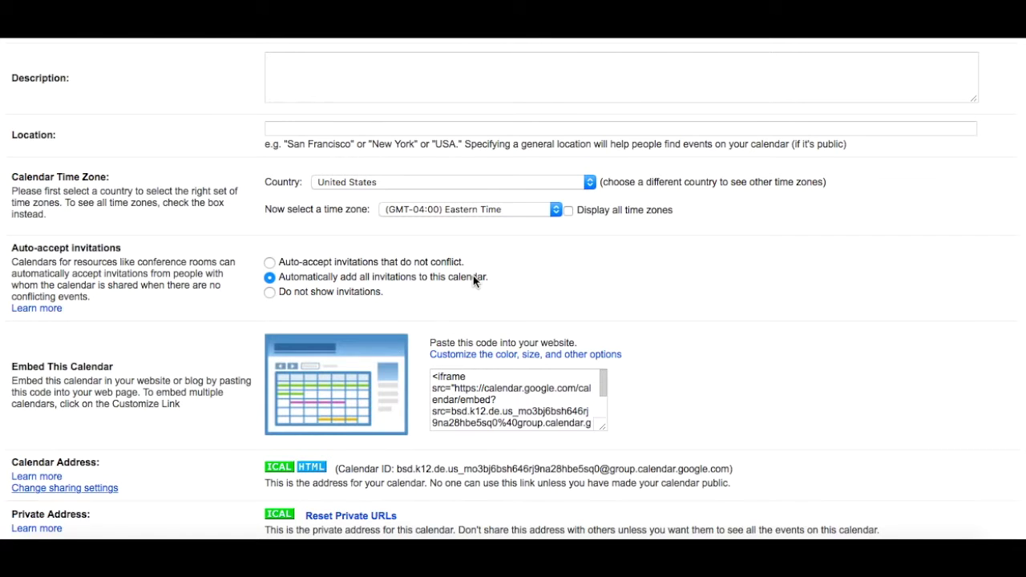
left_click(272, 264)
scroll(726, 358, "down", 3)
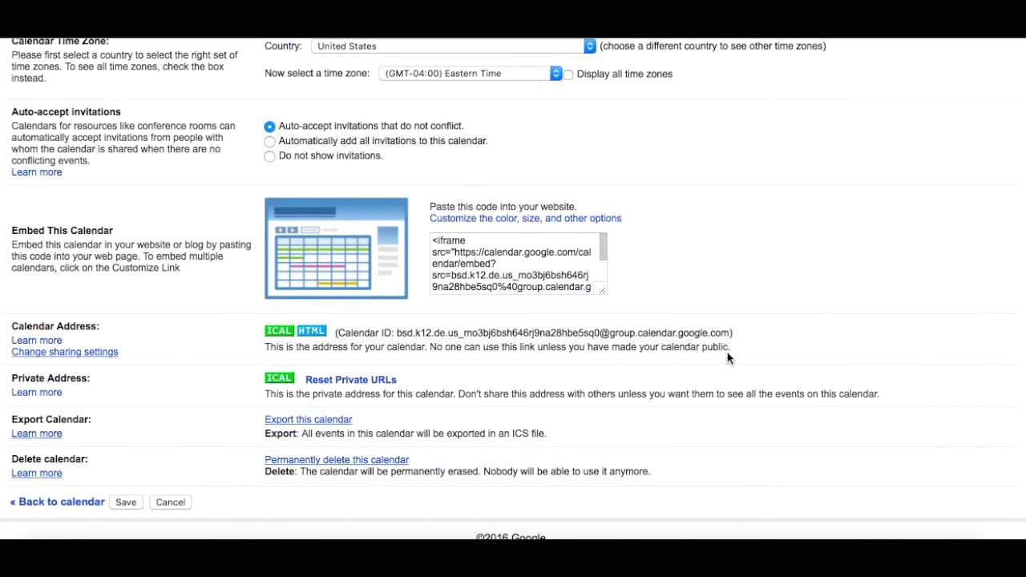
key("Return")
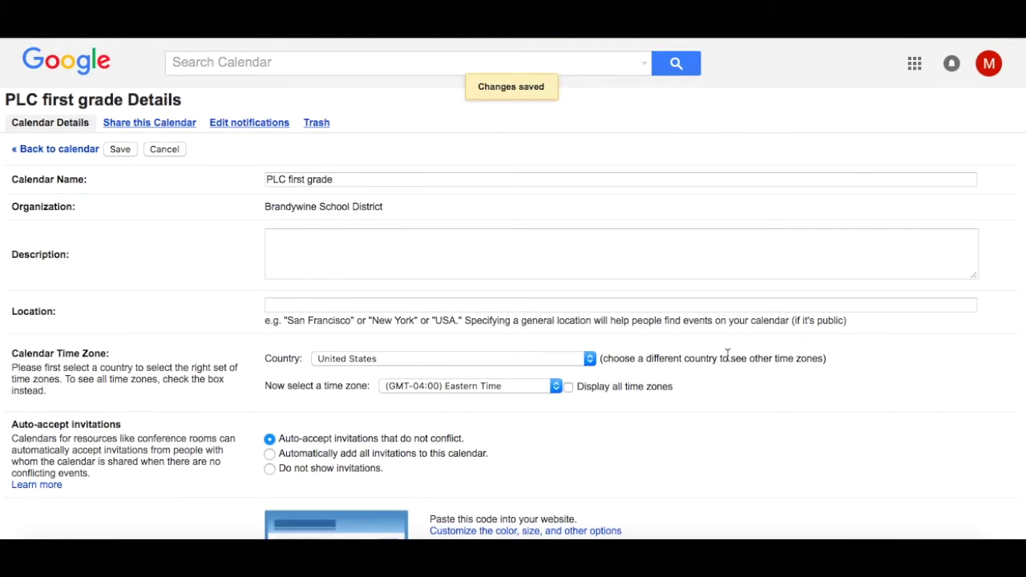
left_click(164, 123)
- Turn on email alerts for new, changed and canceled events and event responses, then save
left_click(648, 200)
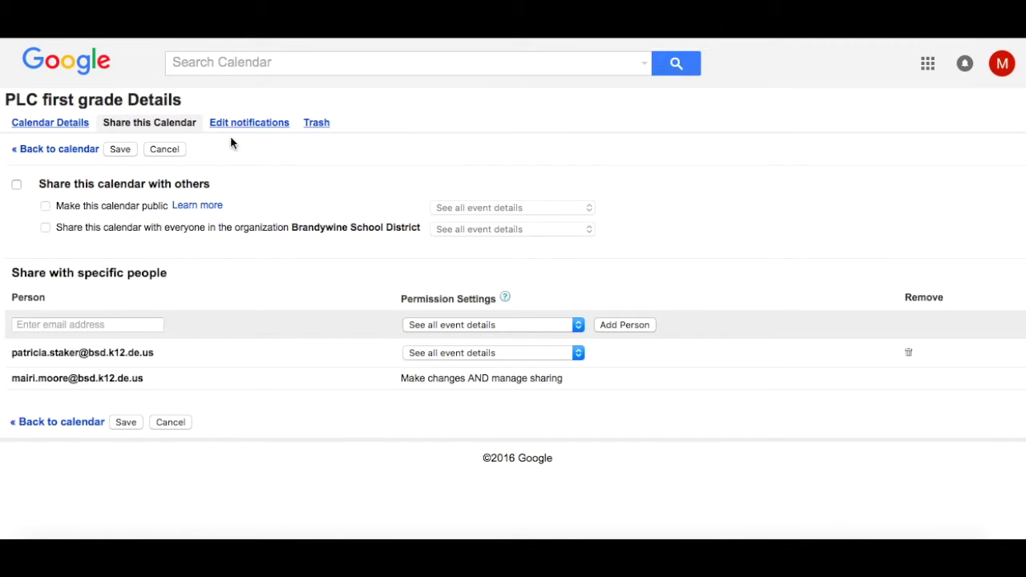
left_click(255, 124)
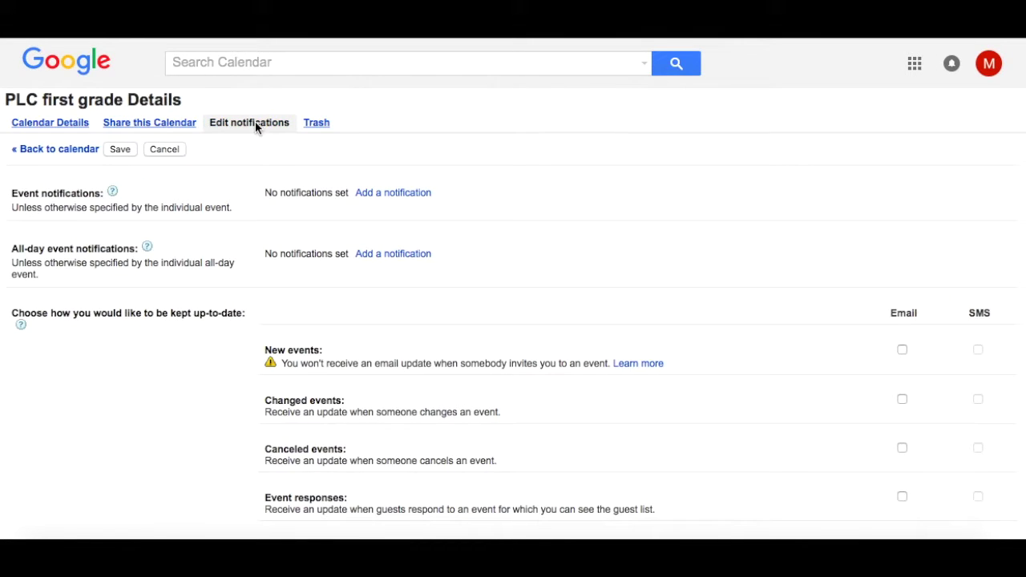
scroll(595, 329, "down", 1)
scroll(596, 331, "down", 3)
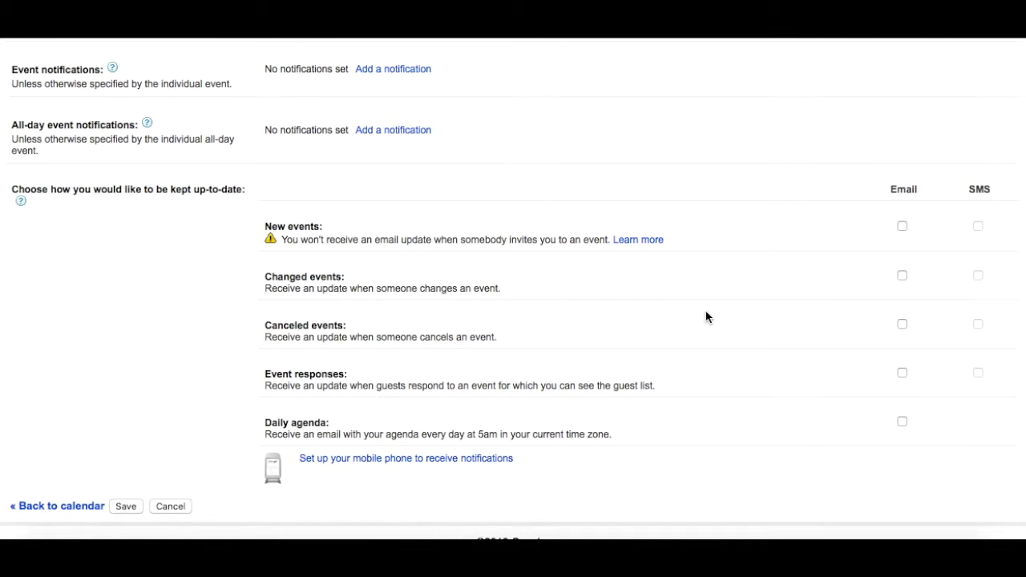
left_click(903, 227)
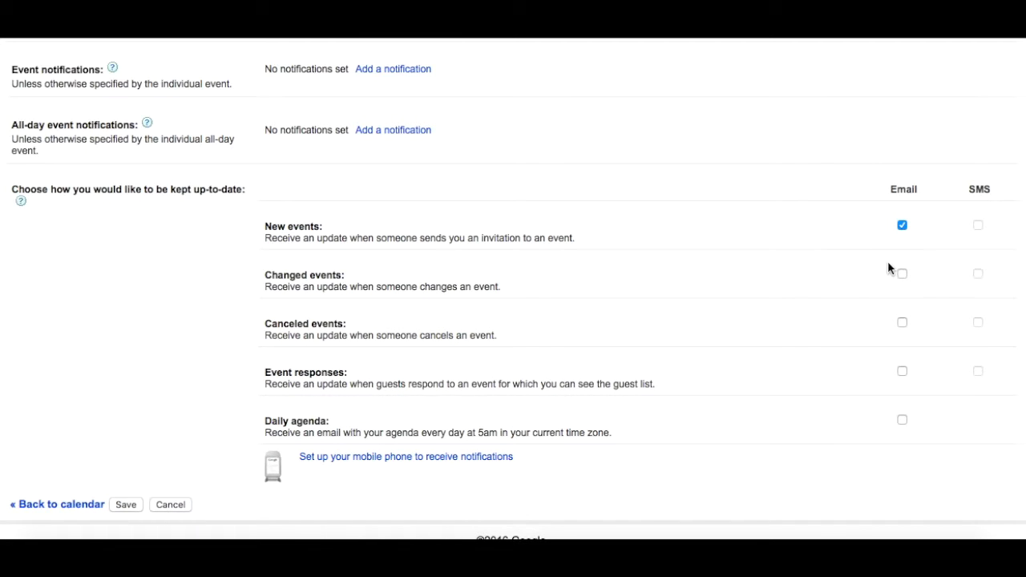
left_click(903, 275)
left_click(902, 324)
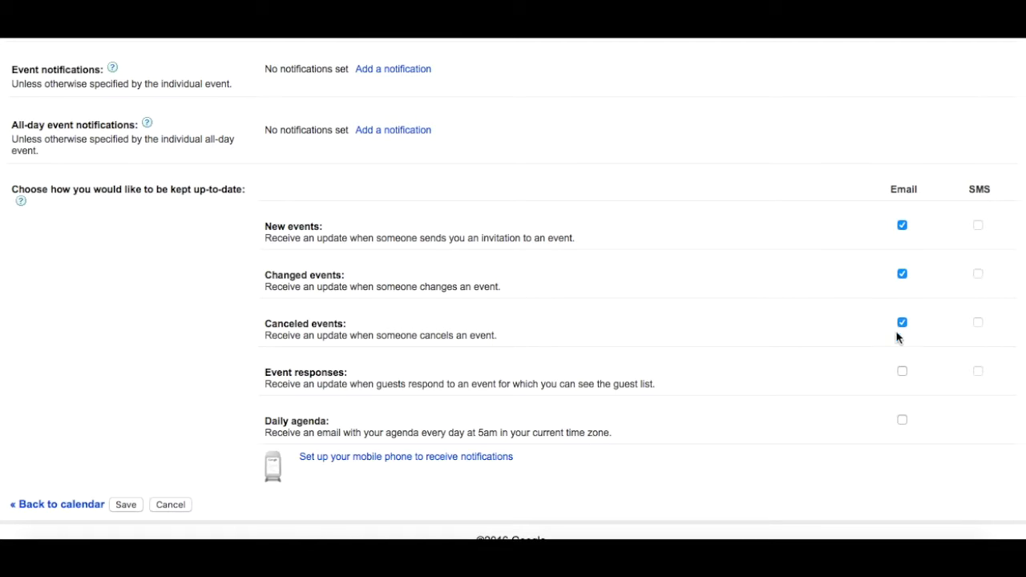
left_click(902, 372)
left_click(902, 421)
left_click(902, 421)
left_click(125, 505)
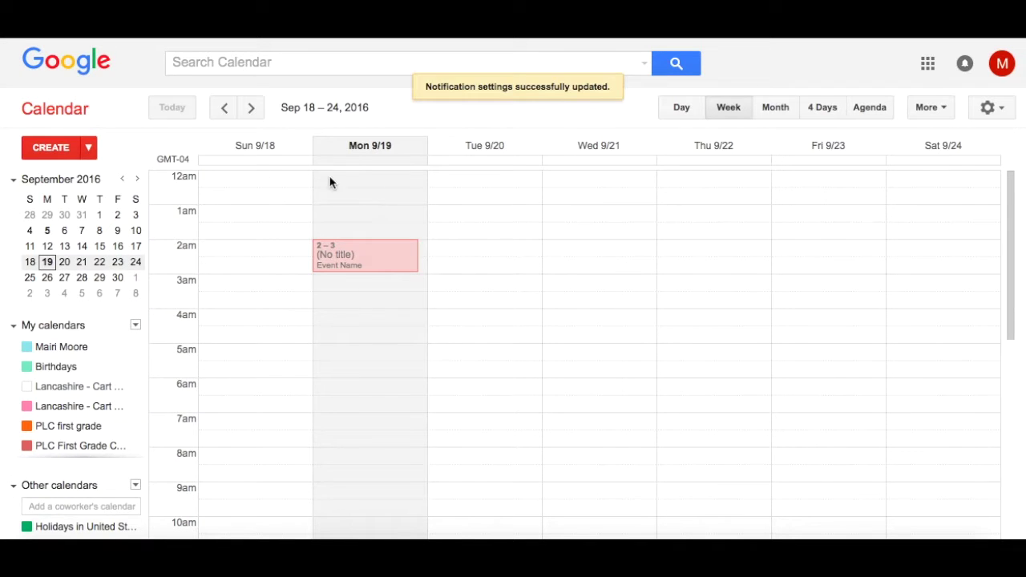
- Add 'Add the event' on Tue 9/20 at 2am to PLC first grade, then hide that calendar
double_click(476, 249)
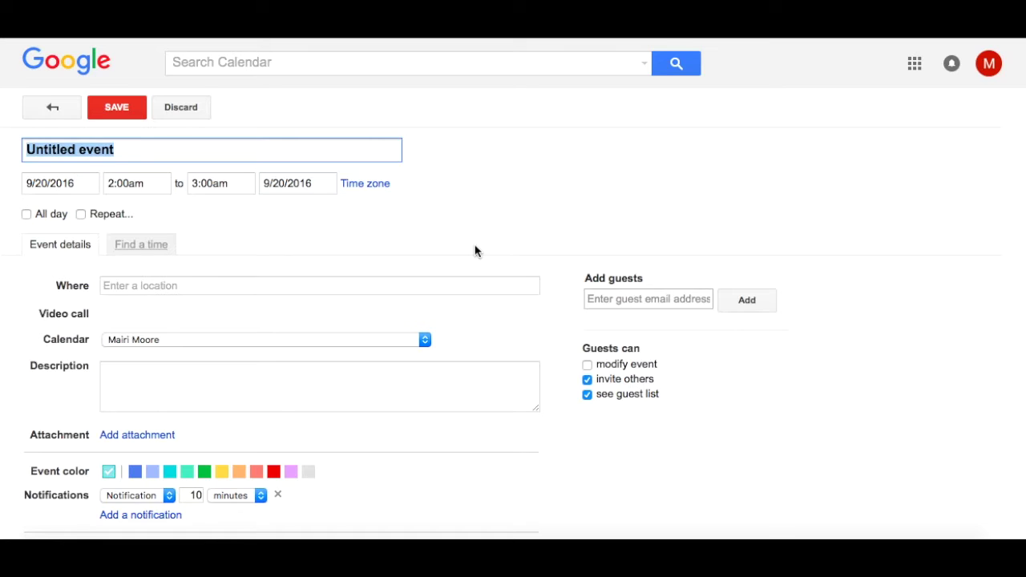
type("Add the en")
key("BackSpace")
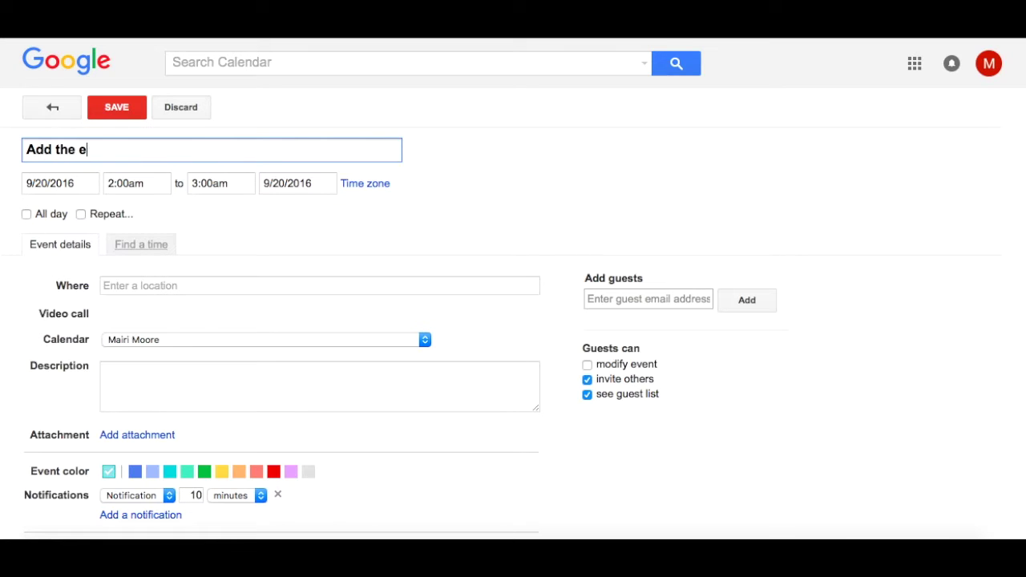
type("vent")
left_click(222, 339)
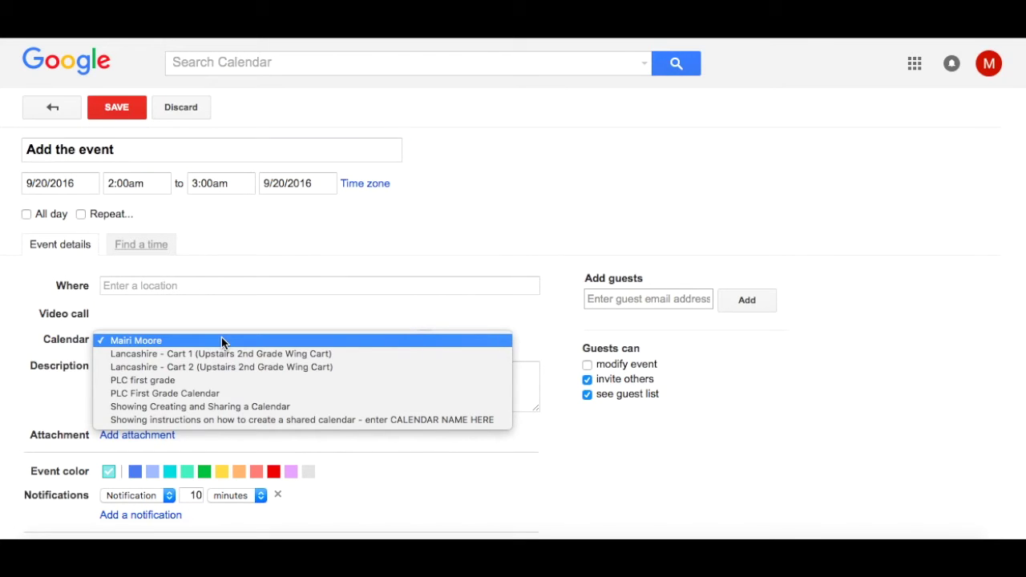
left_click(219, 381)
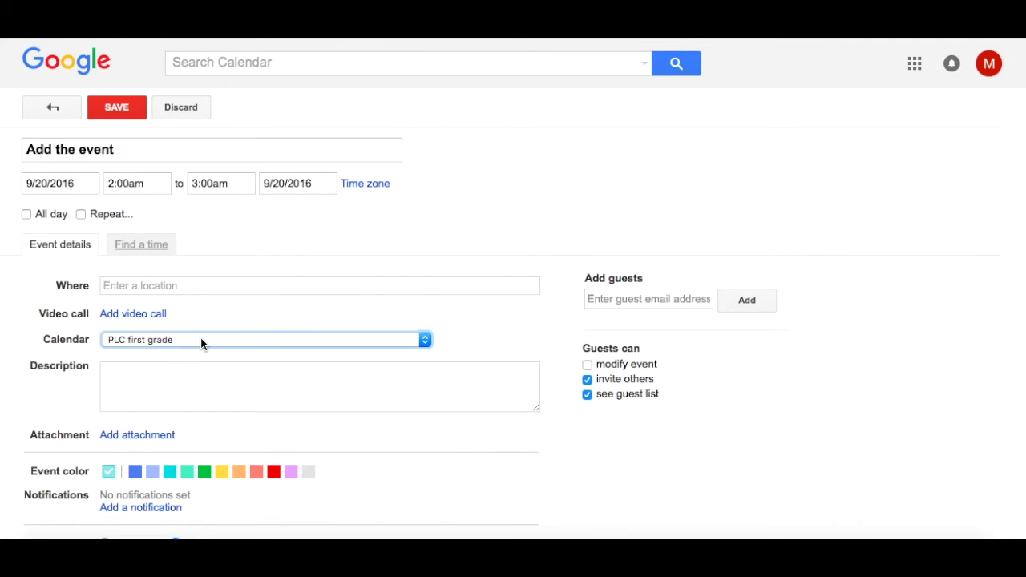
left_click(117, 105)
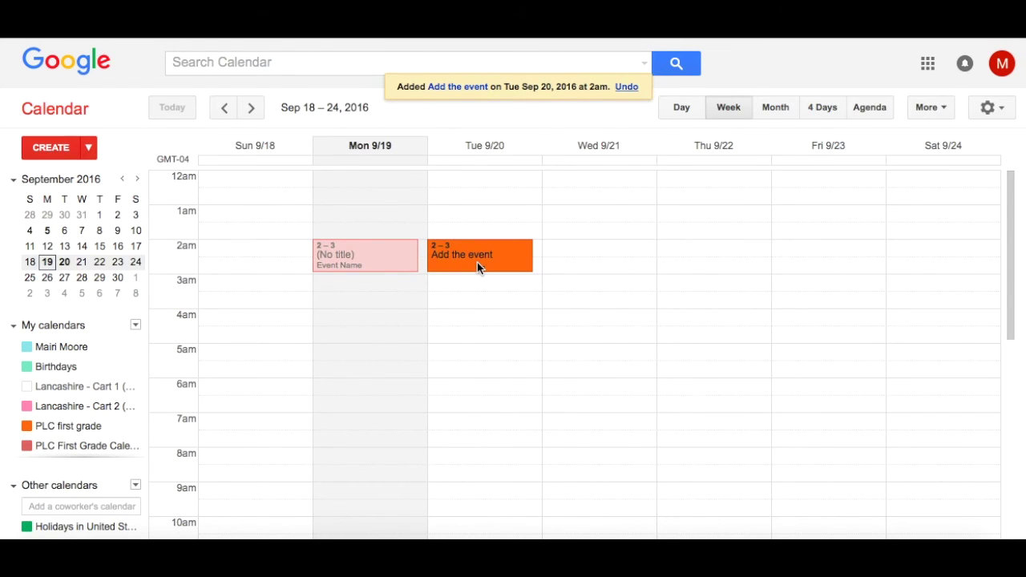
left_click(65, 427)
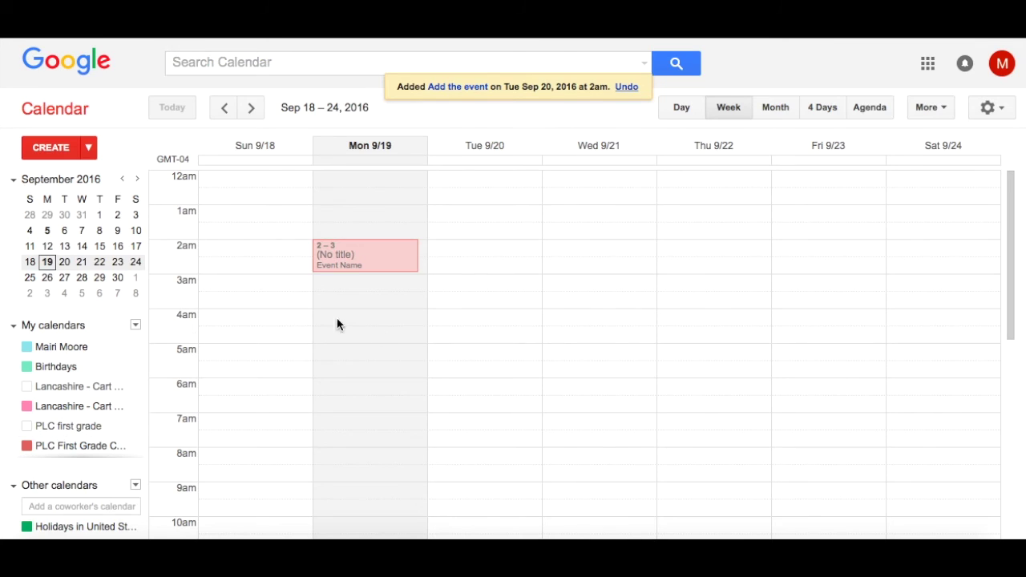